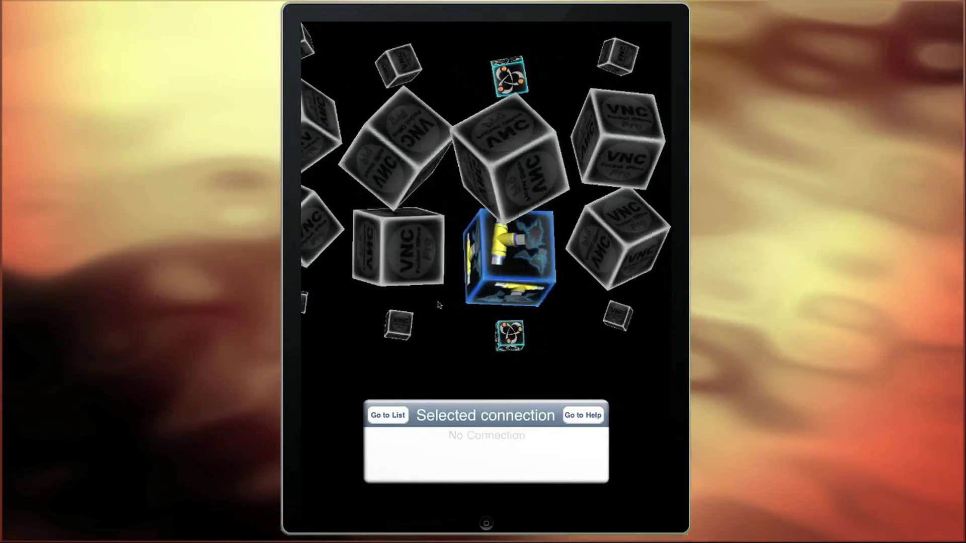
# Step: Add a new connection named 'mp pc' with host address 192.168.0.36
pyautogui.click(462, 285)
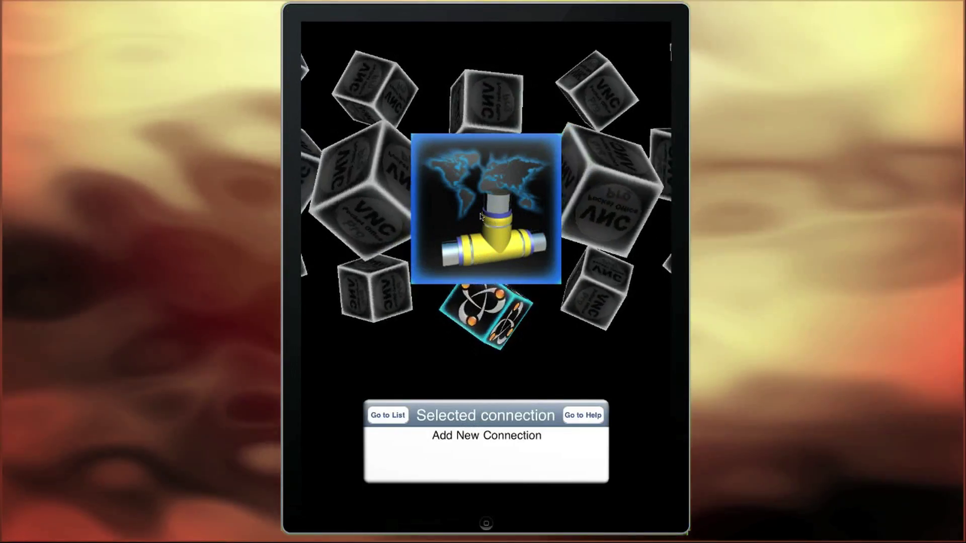
pyautogui.click(482, 216)
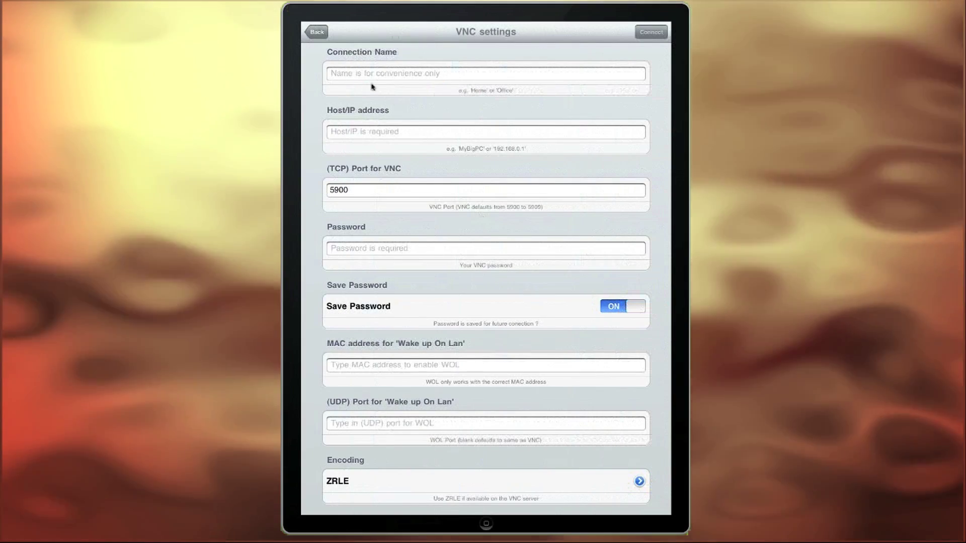
pyautogui.click(359, 75)
pyautogui.write('m')
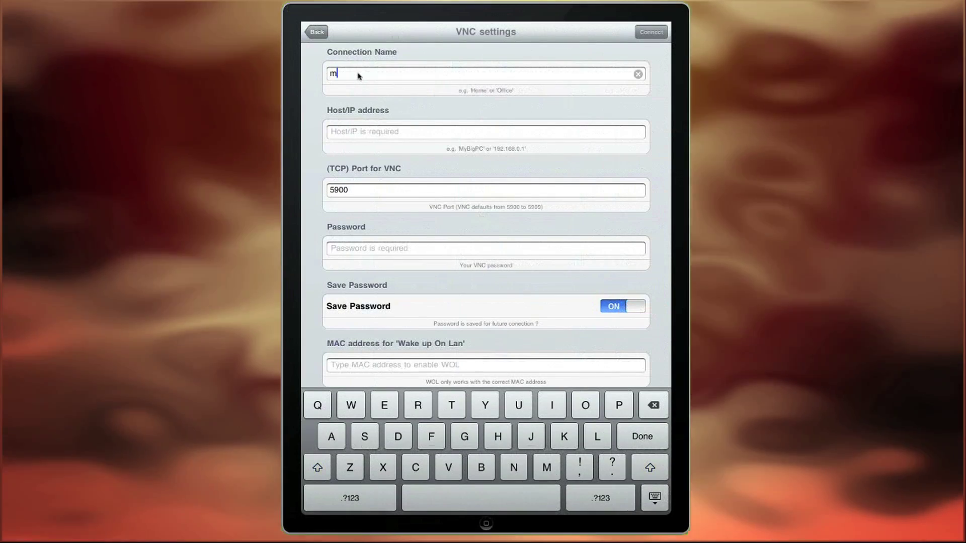
pyautogui.write('p pc')
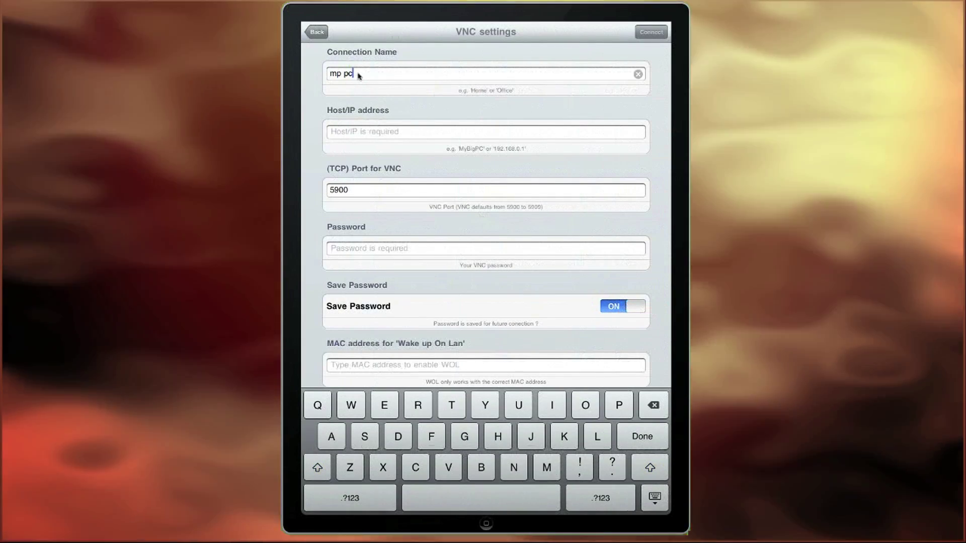
pyautogui.click(348, 133)
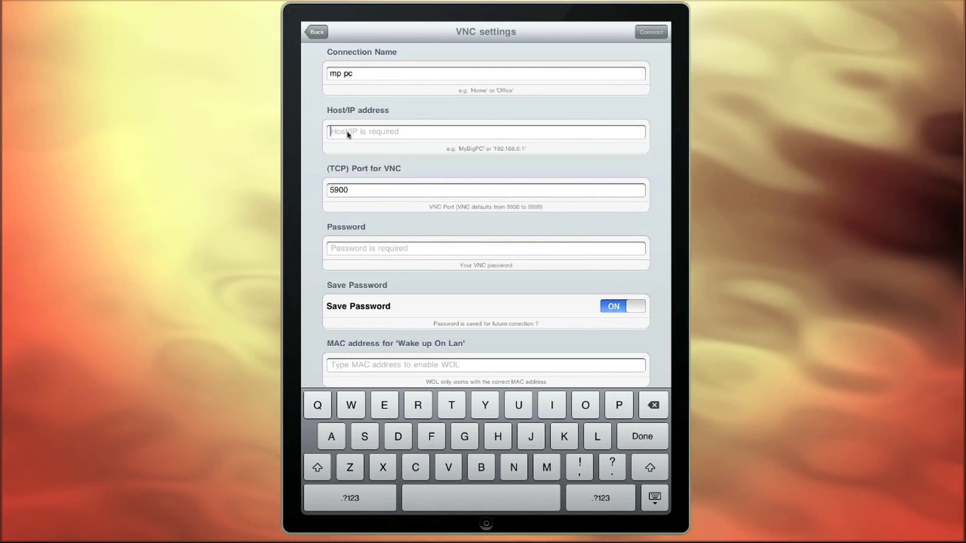
pyautogui.write('192.168')
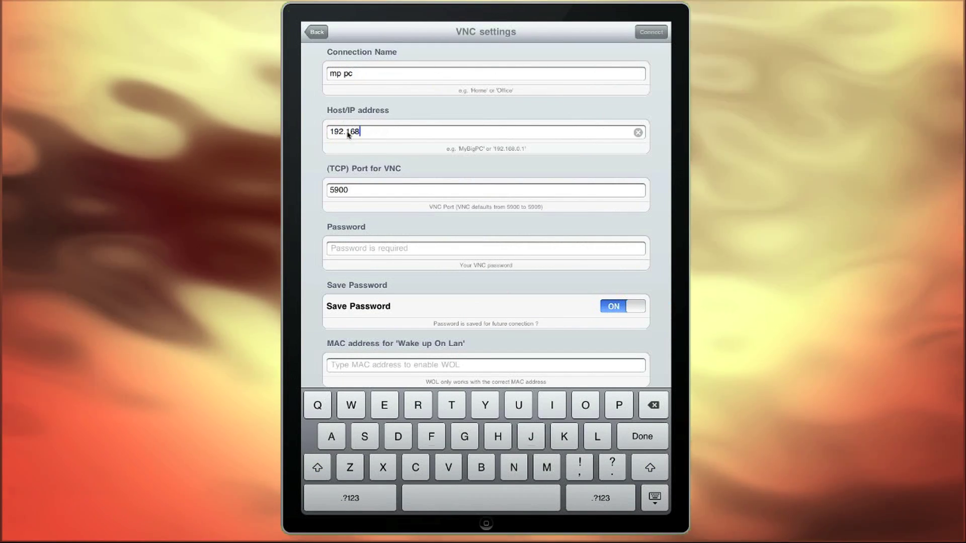
pyautogui.write('.0.36')
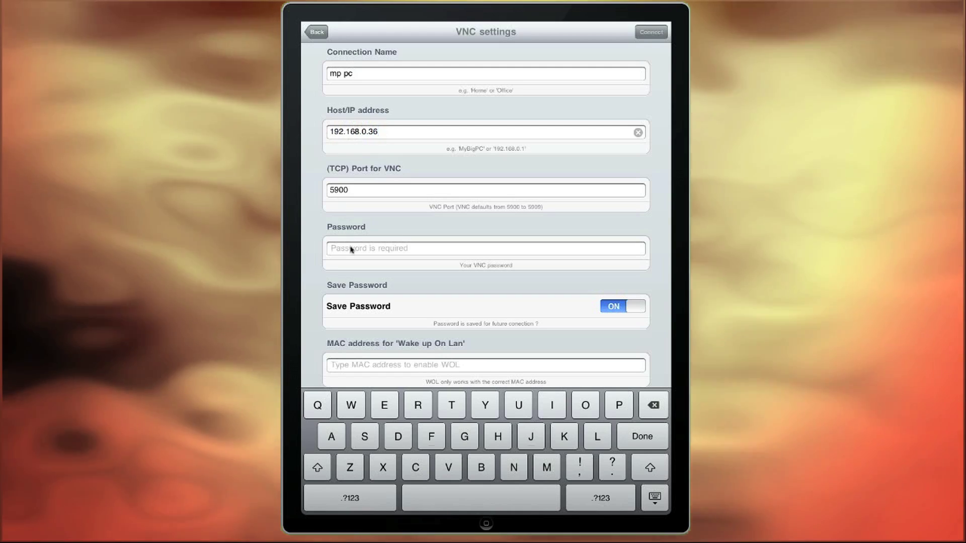
# Step: Enter the VNC password, review the remaining options and connect
pyautogui.click(350, 249)
pyautogui.write('d')
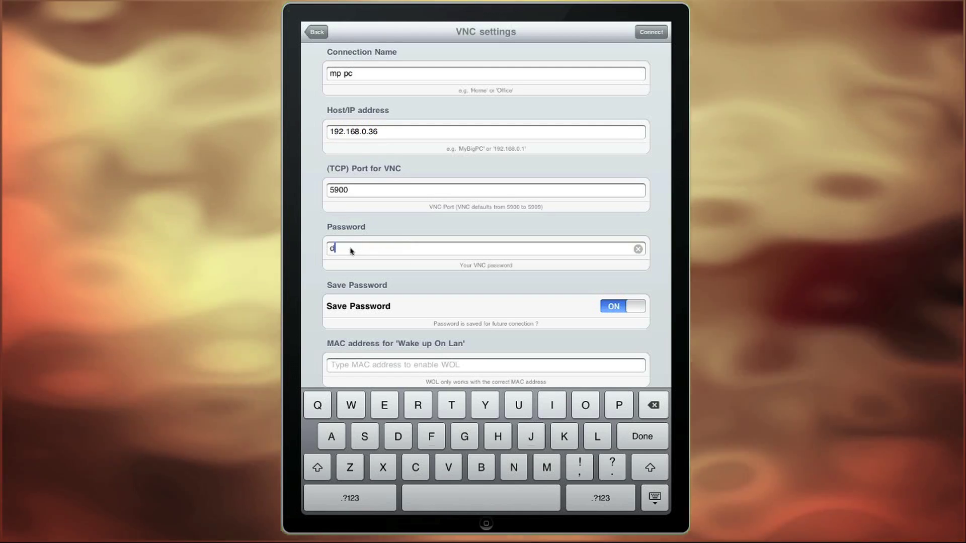
pyautogui.moveTo(658, 354); pyautogui.dragTo(664, 129)
pyautogui.moveTo(663, 269); pyautogui.dragTo(619, 151)
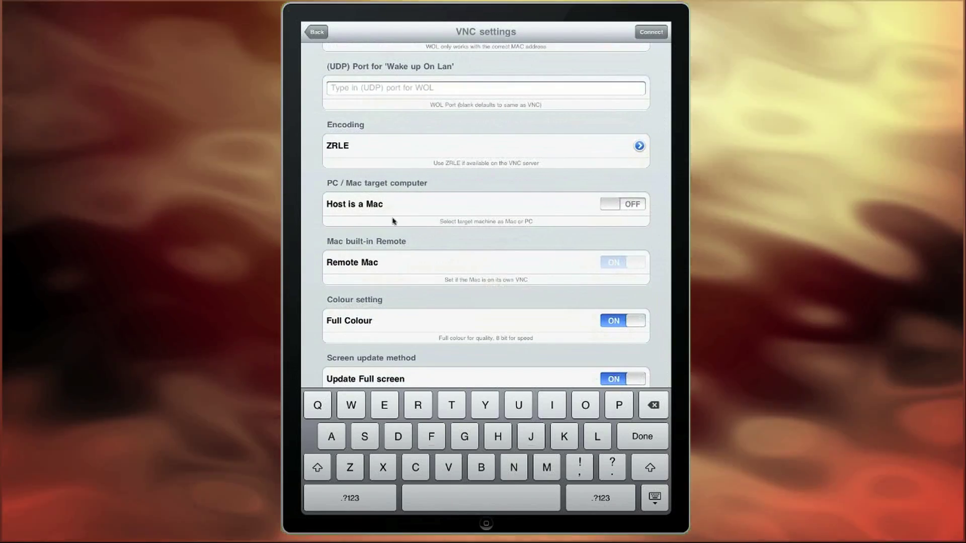
pyautogui.moveTo(667, 346); pyautogui.dragTo(677, 139)
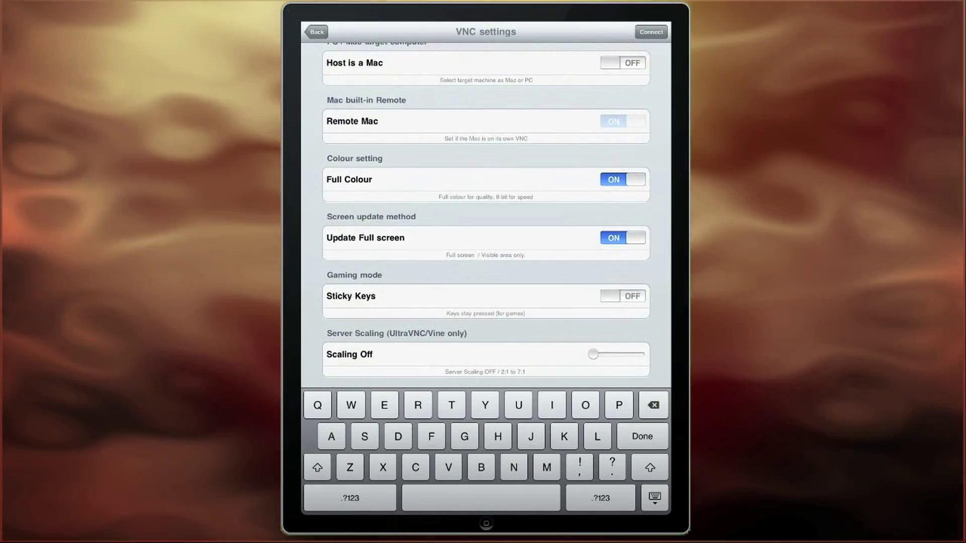
pyautogui.click(653, 35)
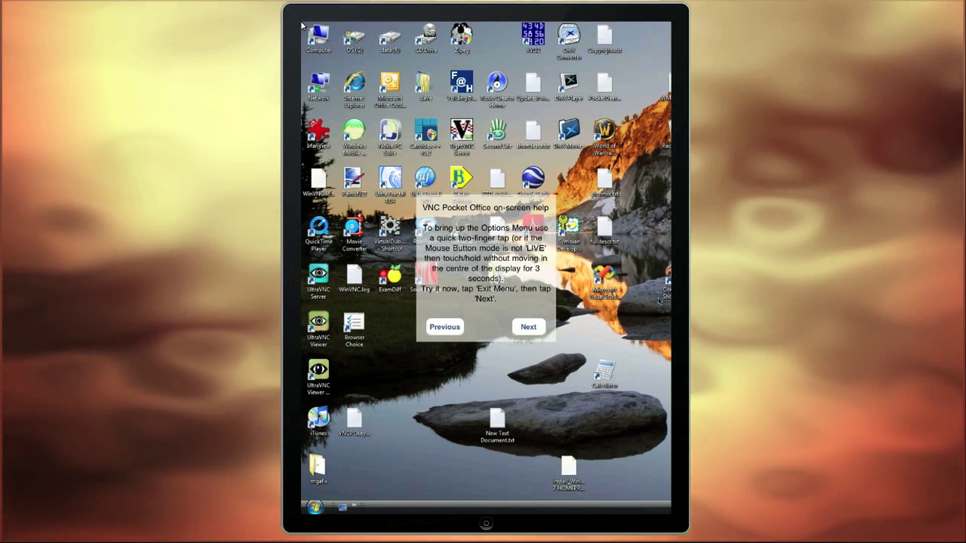
# Step: Pan across the remote Windows desktop, then disconnect from the Options Menu
pyautogui.hscroll(10, 665, 311)
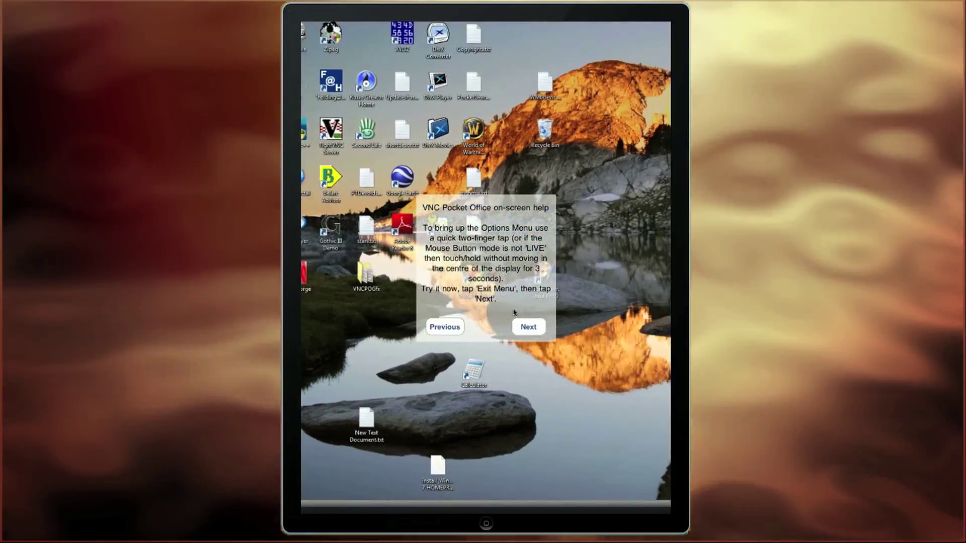
pyautogui.hscroll(-5, 486, 242)
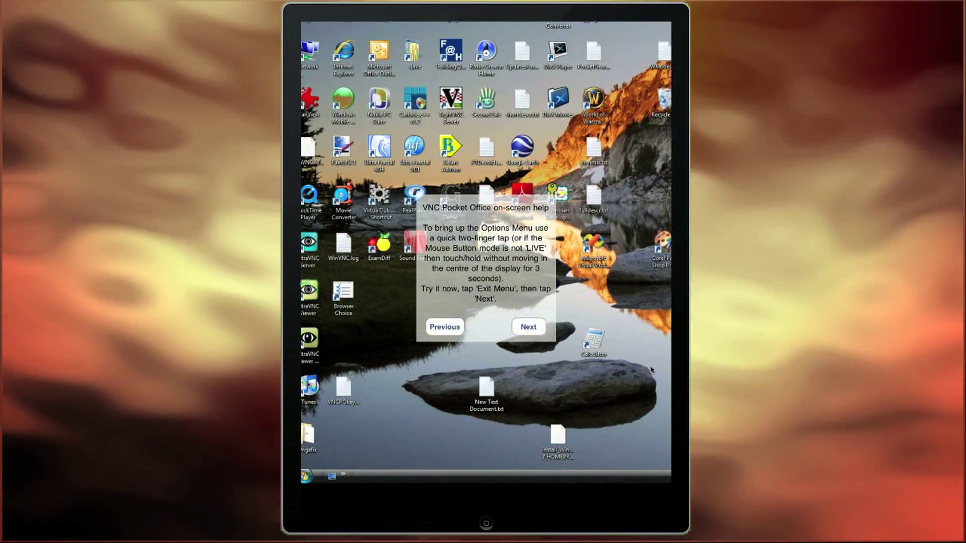
pyautogui.hscroll(2, 654, 371)
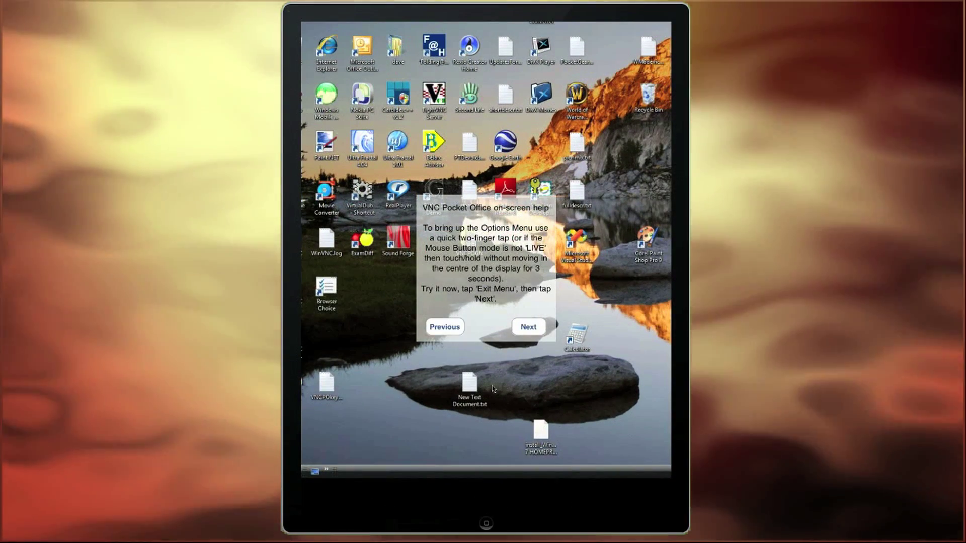
pyautogui.press('alt')
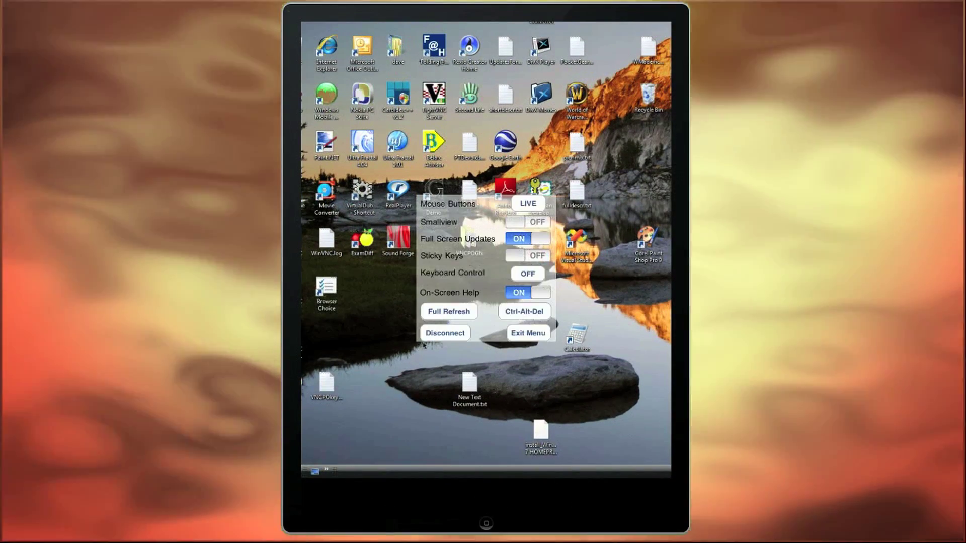
pyautogui.click(445, 333)
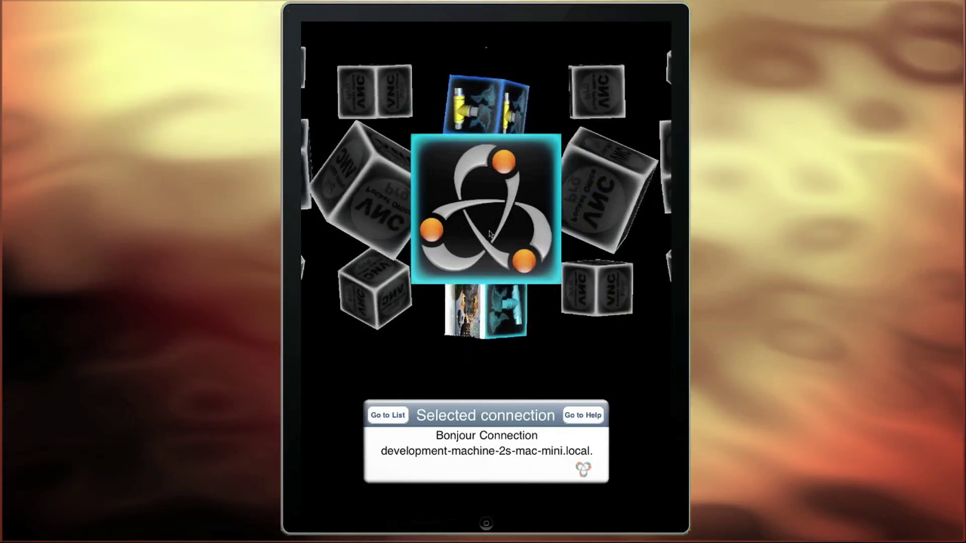
# Step: Connect to the Bonjour-discovered Mac with its password, scroll the log, then disconnect
pyautogui.click(489, 235)
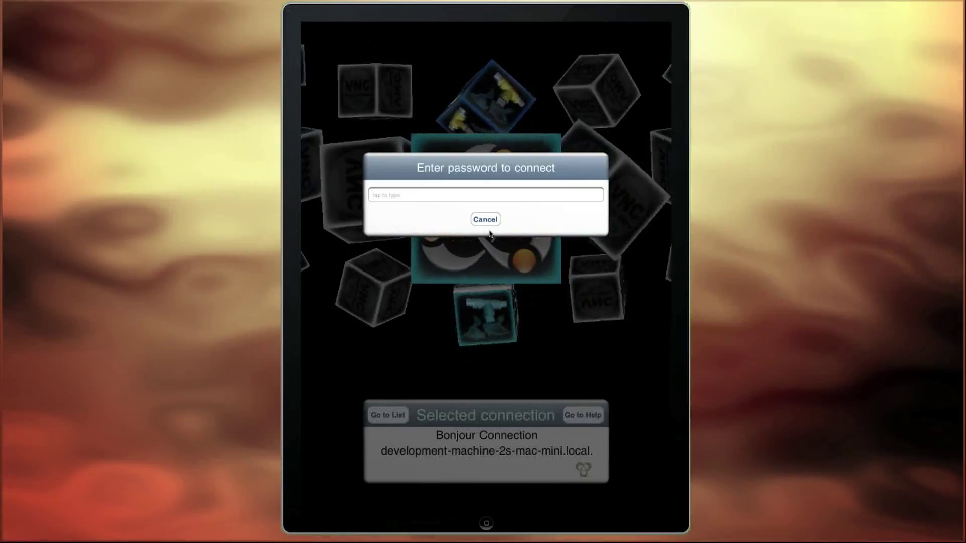
pyautogui.click(373, 197)
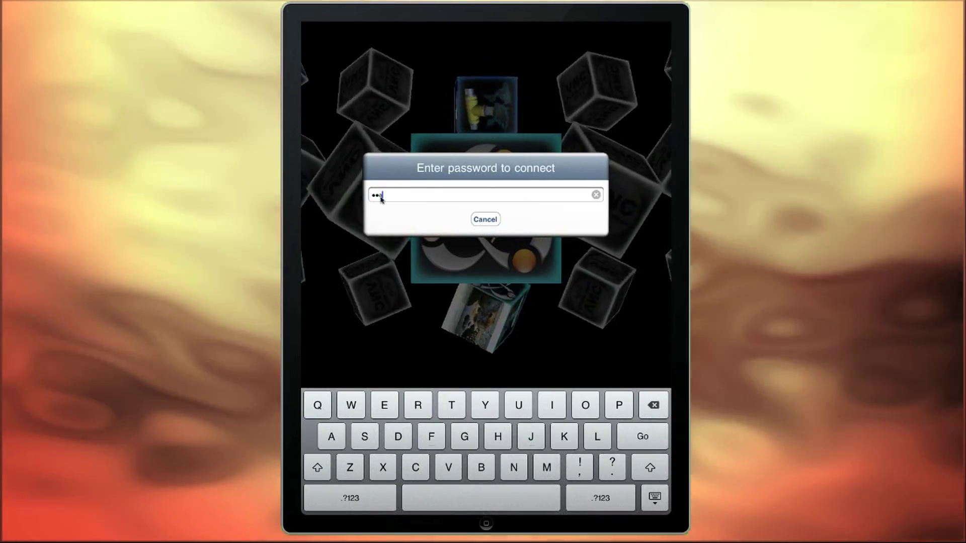
pyautogui.press('Return')
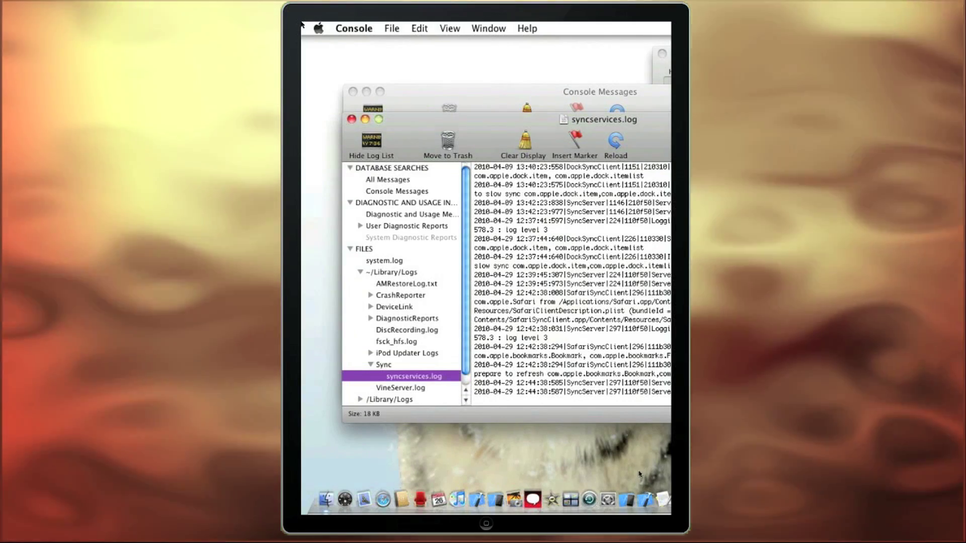
pyautogui.moveTo(638, 476); pyautogui.dragTo(608, 466)
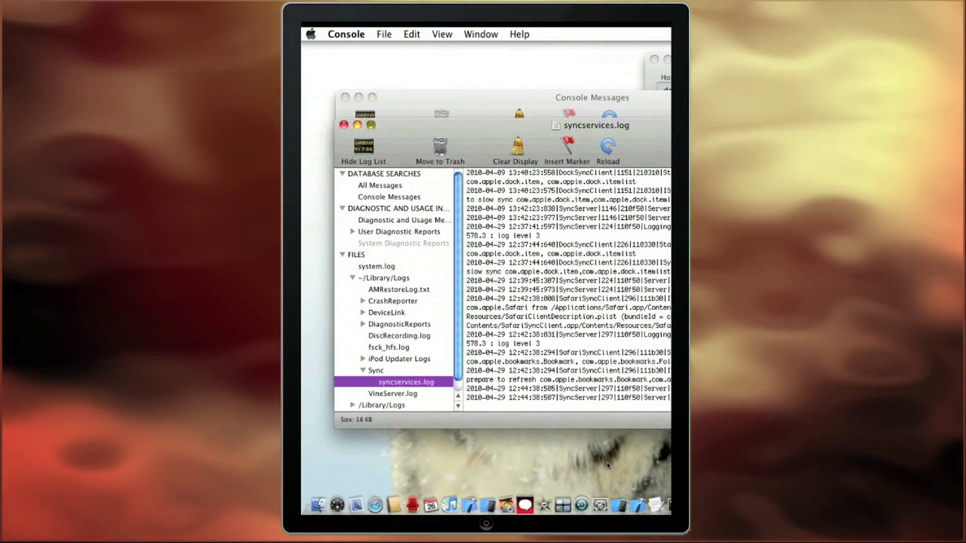
pyautogui.click(509, 377)
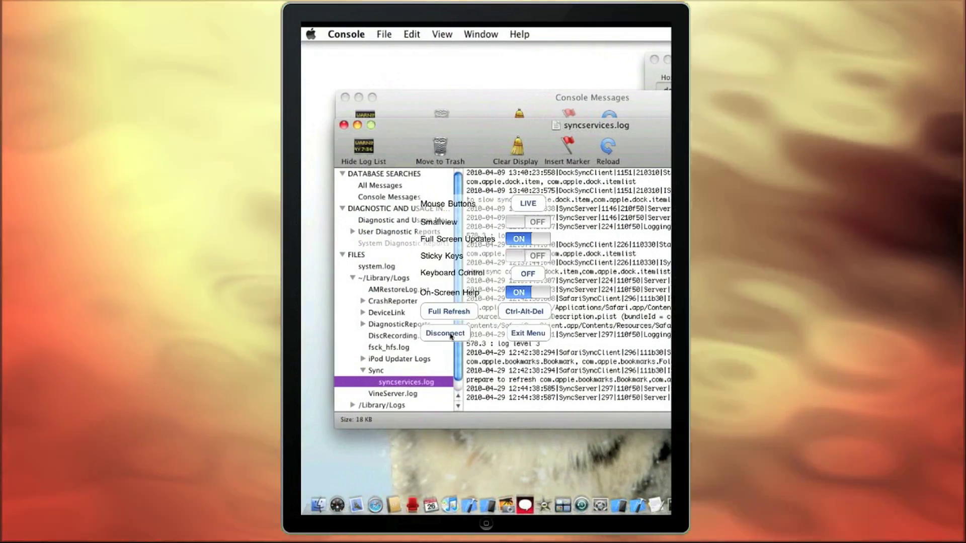
pyautogui.click(450, 335)
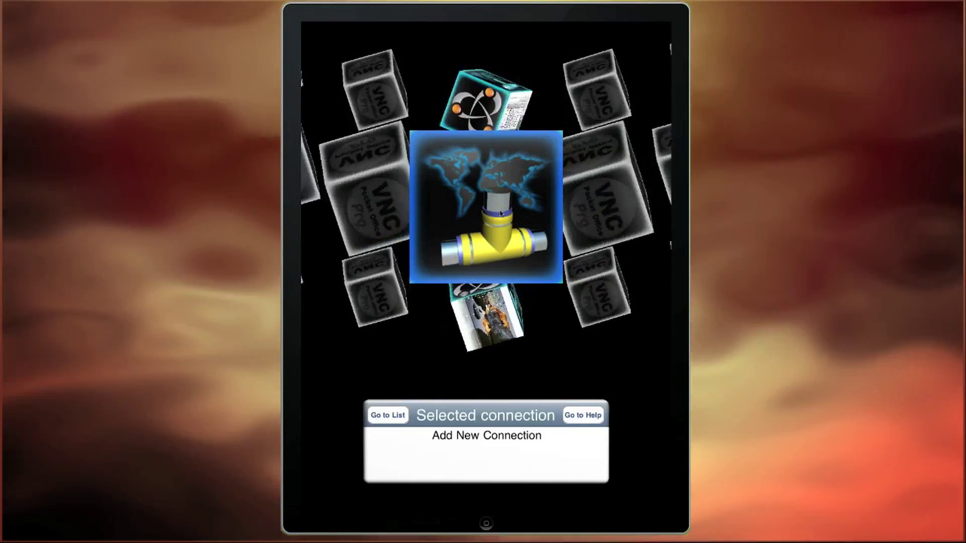
# Step: Create a connection named 'no connection' to 192.168.0.36 with a password and try connecting
pyautogui.click(500, 213)
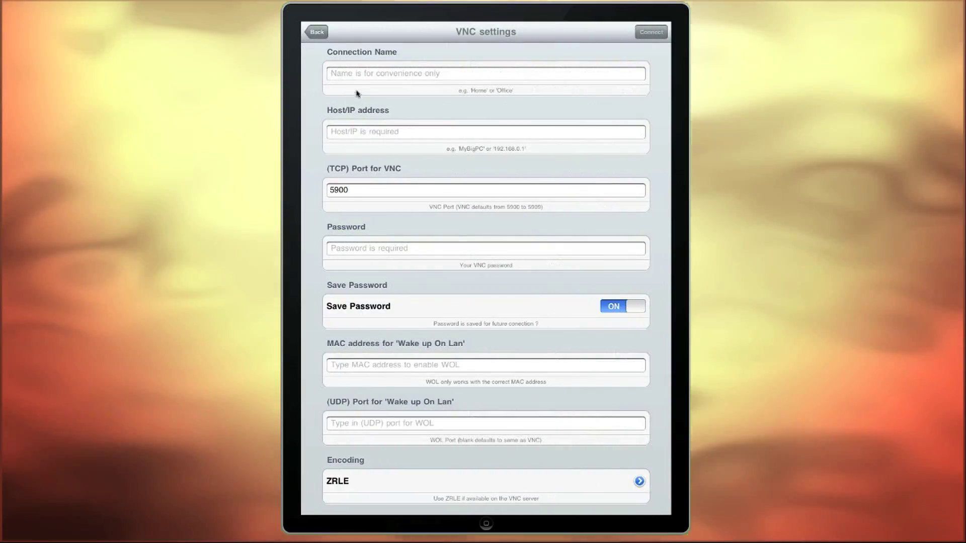
pyautogui.click(344, 75)
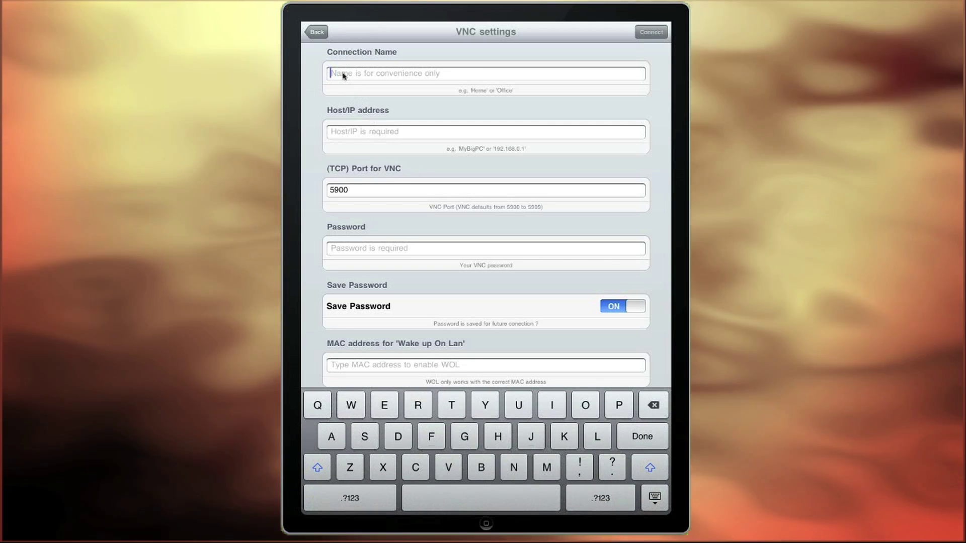
pyautogui.write('no connection')
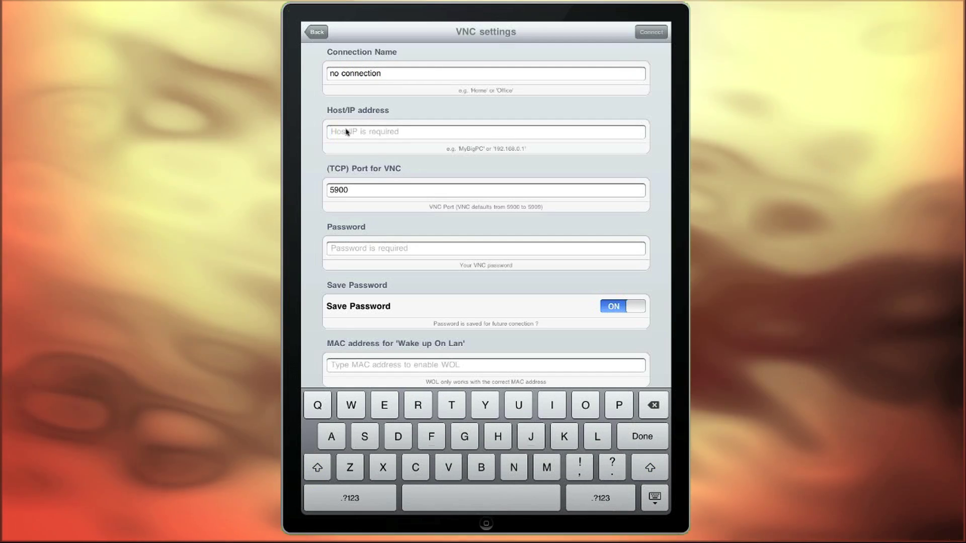
pyautogui.write('192.16')
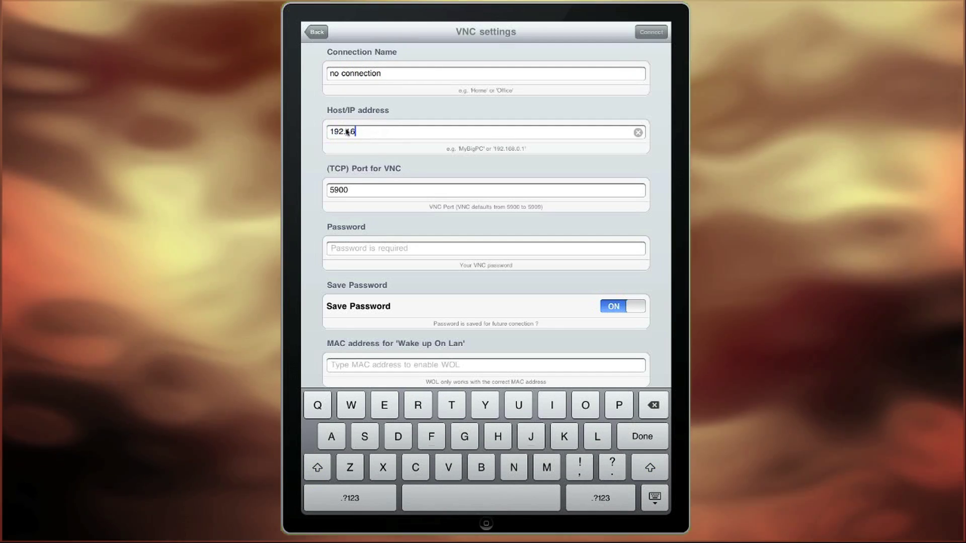
pyautogui.write('8.0.36')
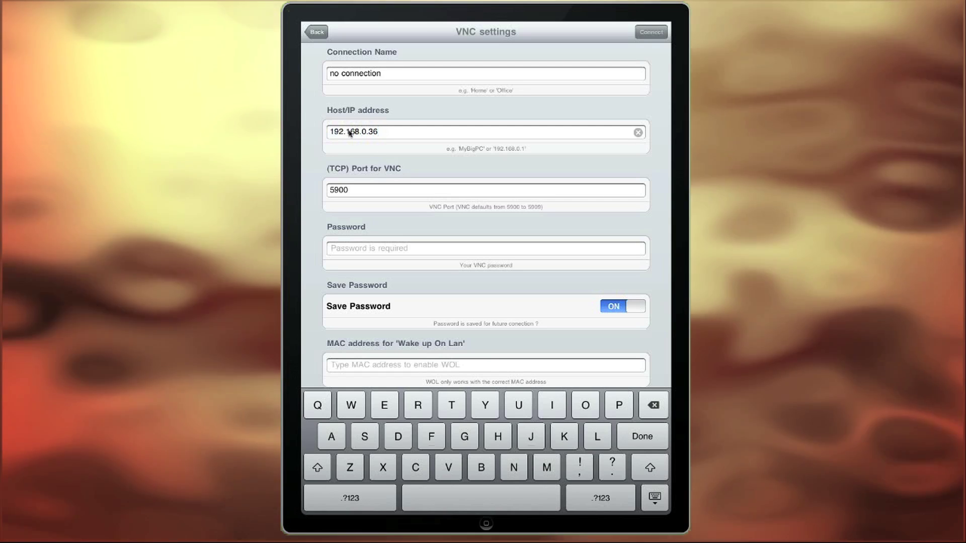
pyautogui.click(339, 250)
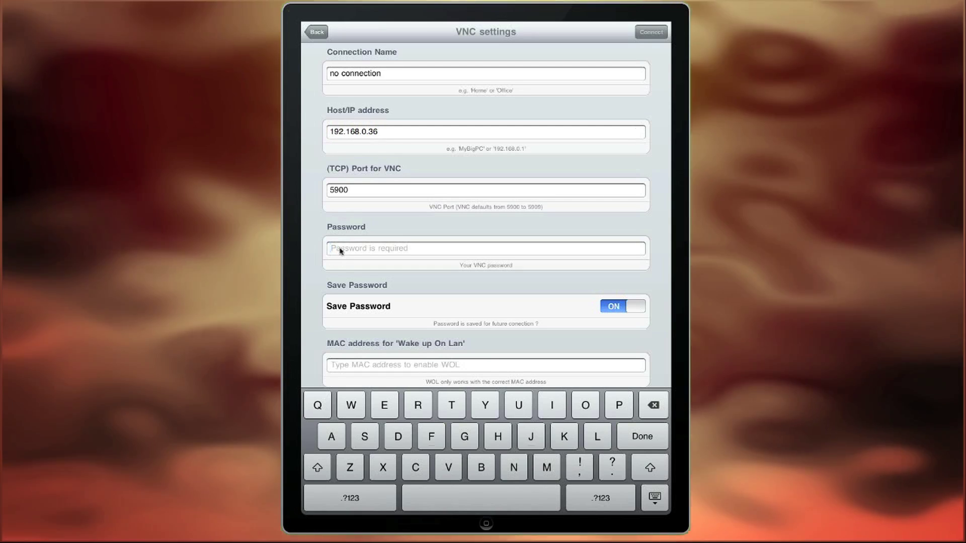
pyautogui.write('f')
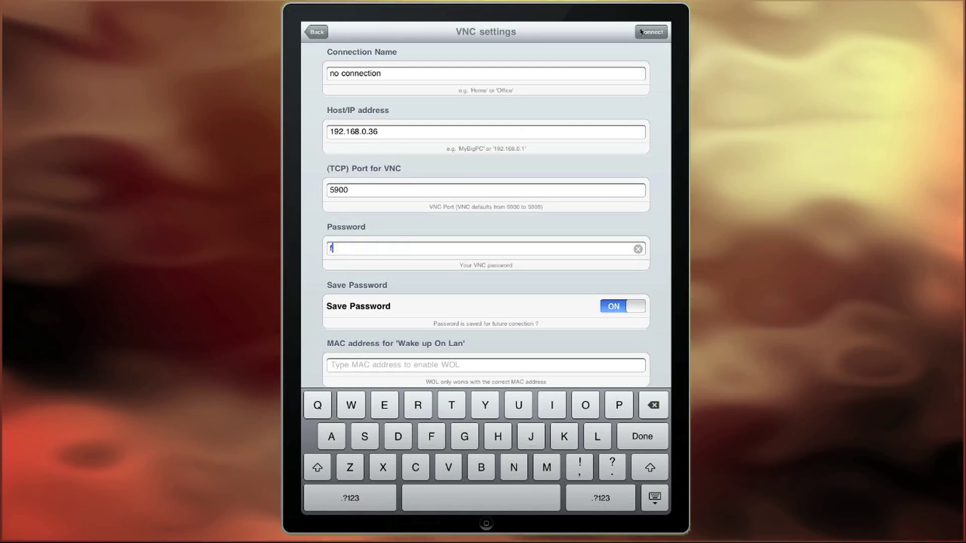
pyautogui.click(641, 32)
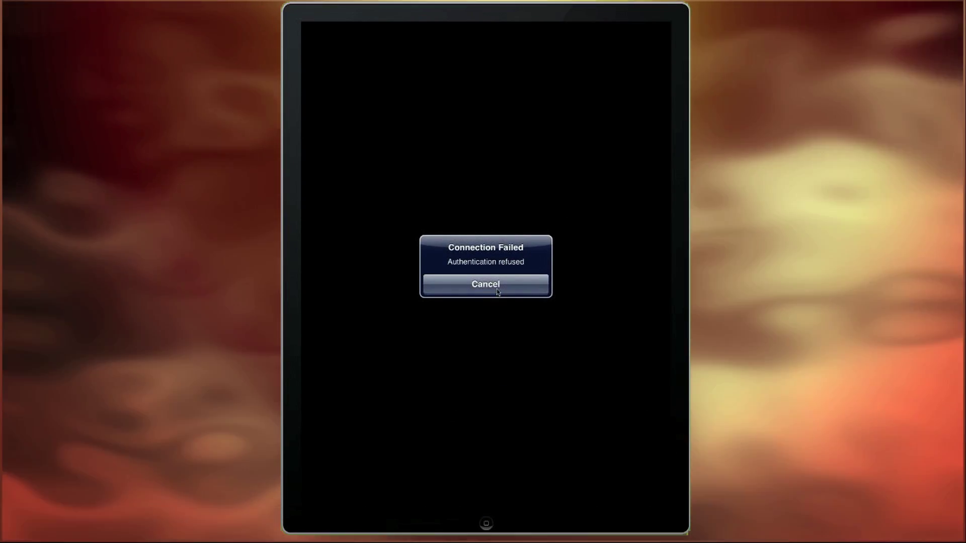
# Step: Cancel the Connection Failed alert
pyautogui.click(496, 291)
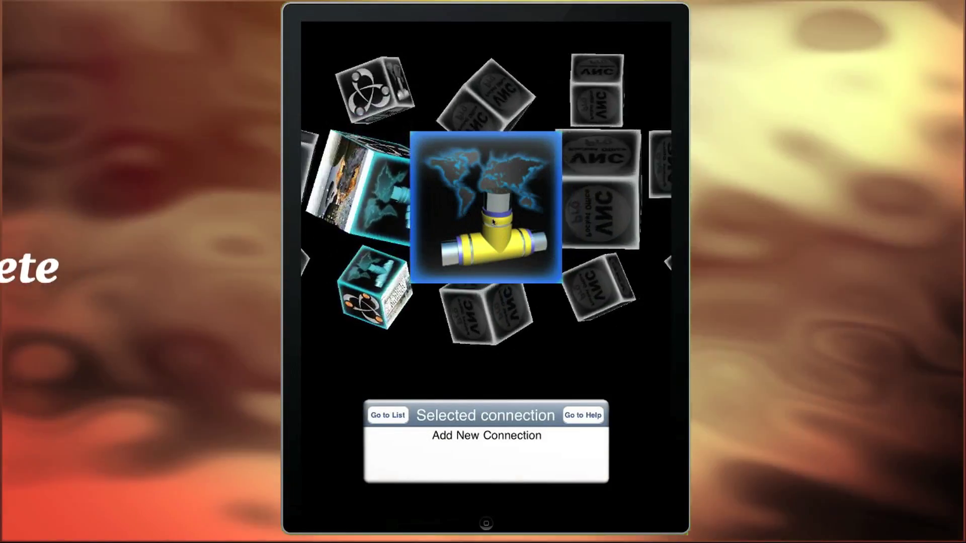
# Step: Enter 'untried' as the new connection's name and go Back to save it
pyautogui.click(491, 217)
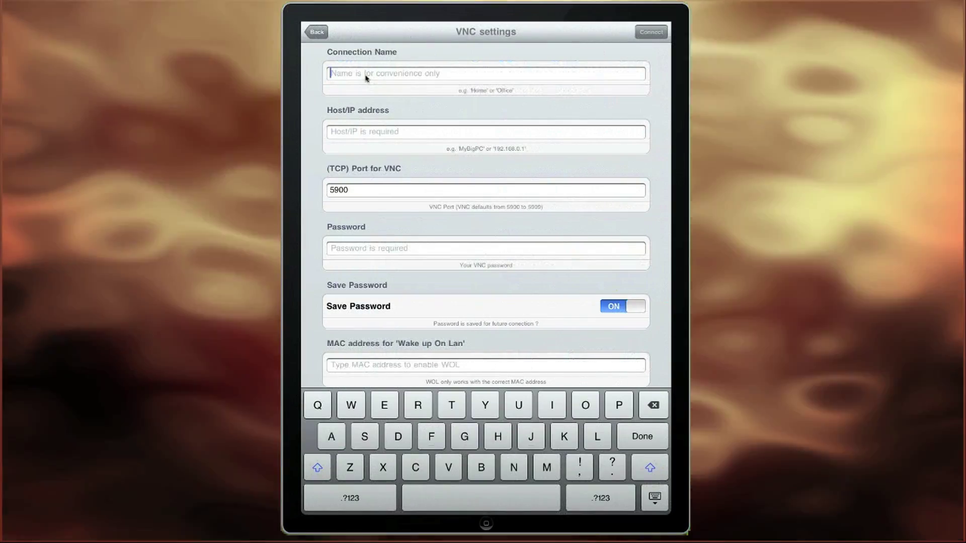
pyautogui.write('unt')
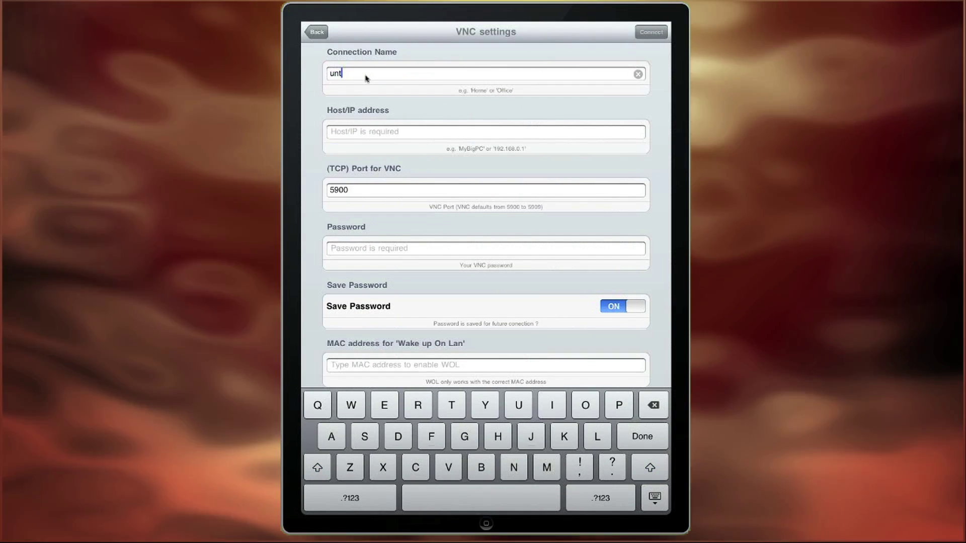
pyautogui.write('ried')
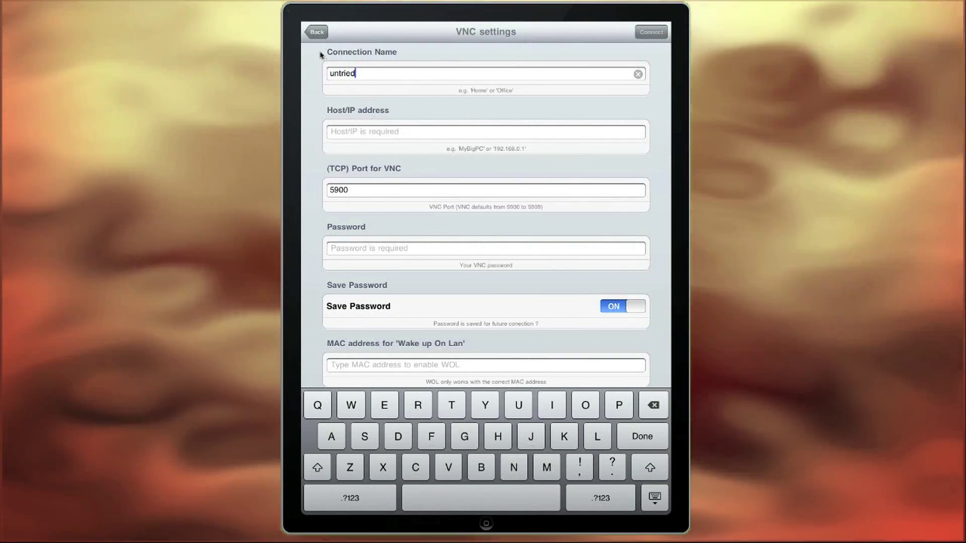
pyautogui.click(317, 33)
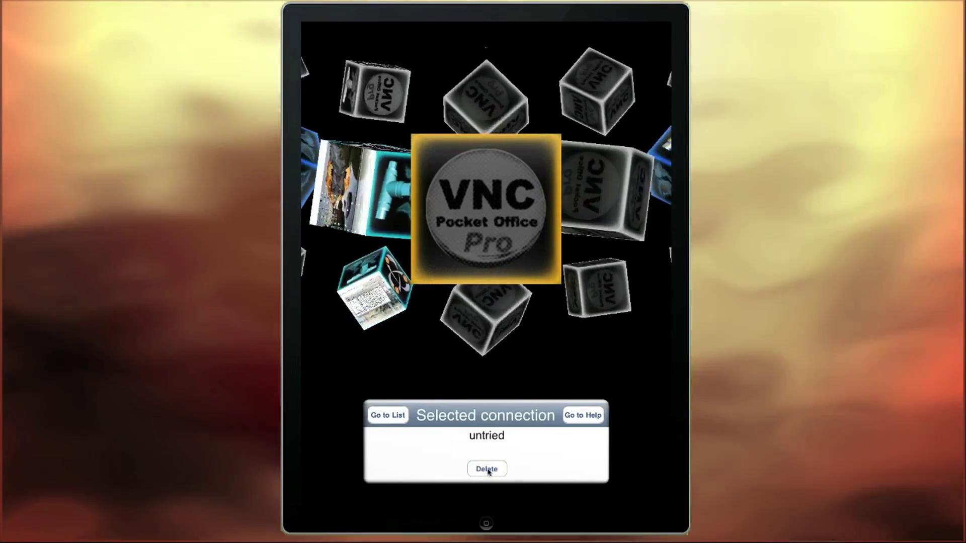
# Step: Delete the 'untried' and development machine connections, then show the Connection List
pyautogui.click(487, 470)
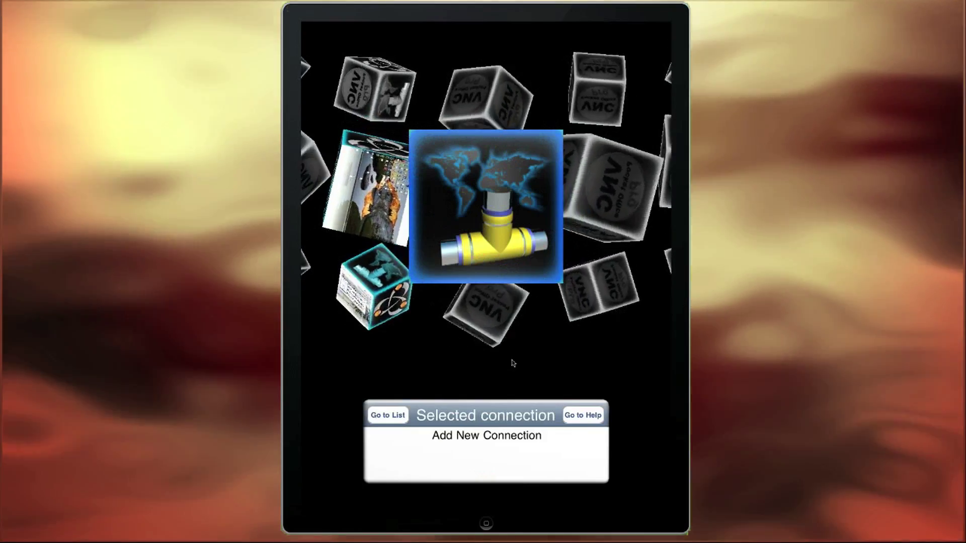
pyautogui.moveTo(513, 362); pyautogui.dragTo(629, 270)
pyautogui.click(497, 473)
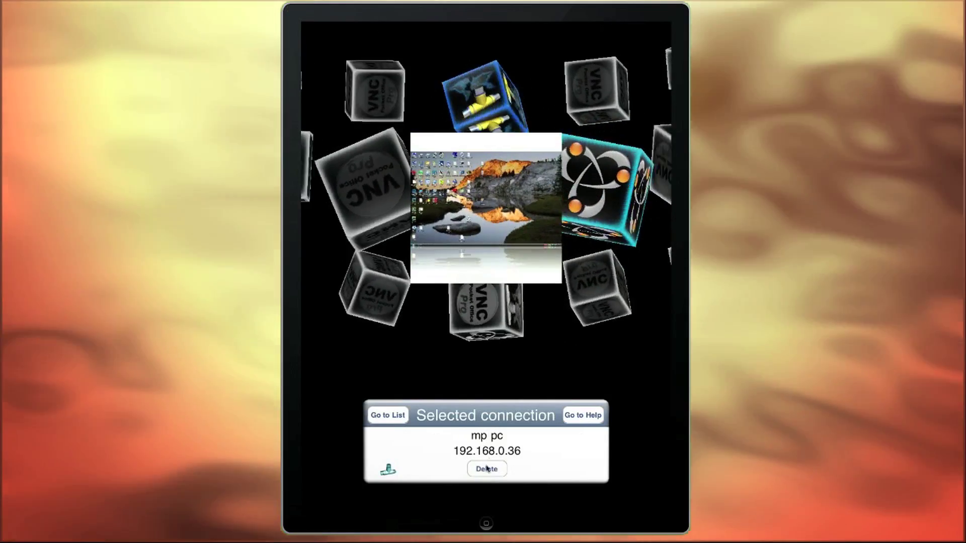
pyautogui.click(486, 469)
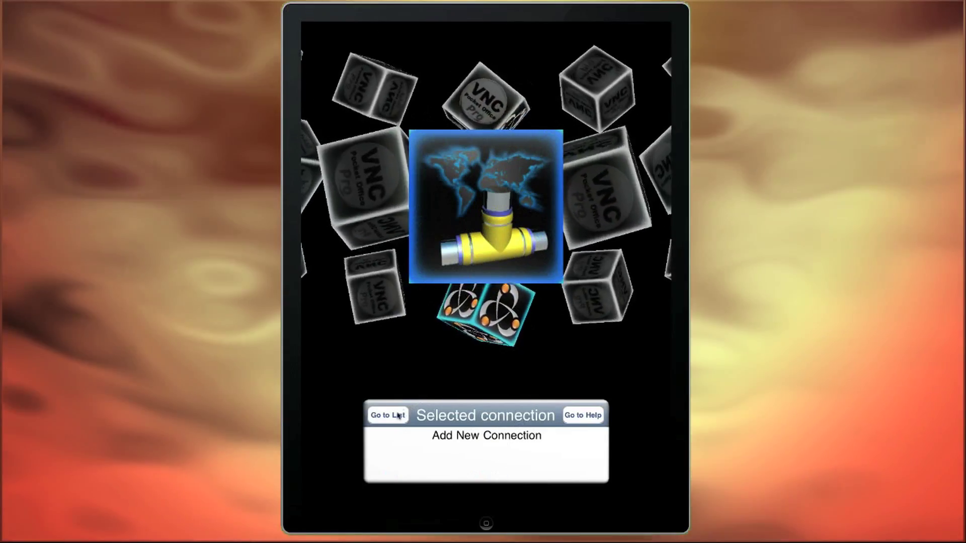
pyautogui.click(387, 415)
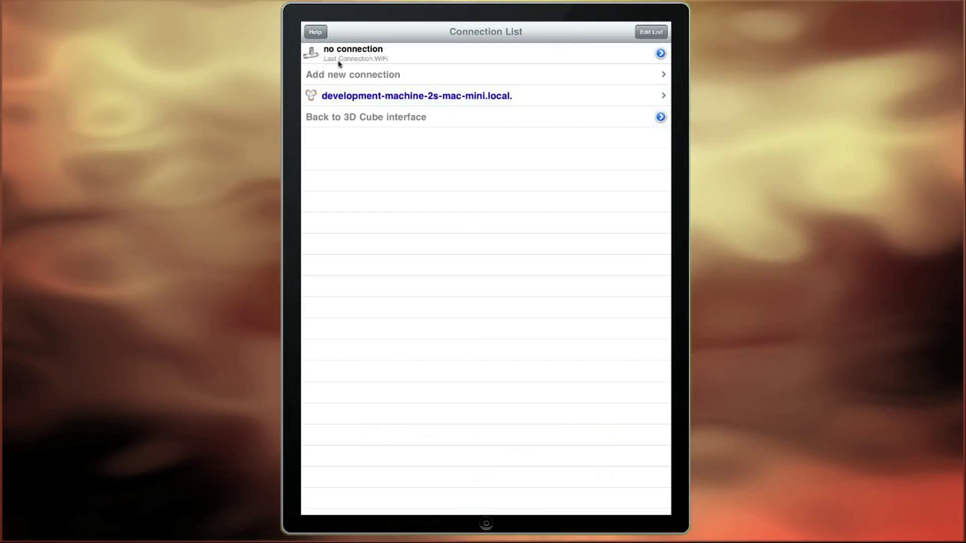